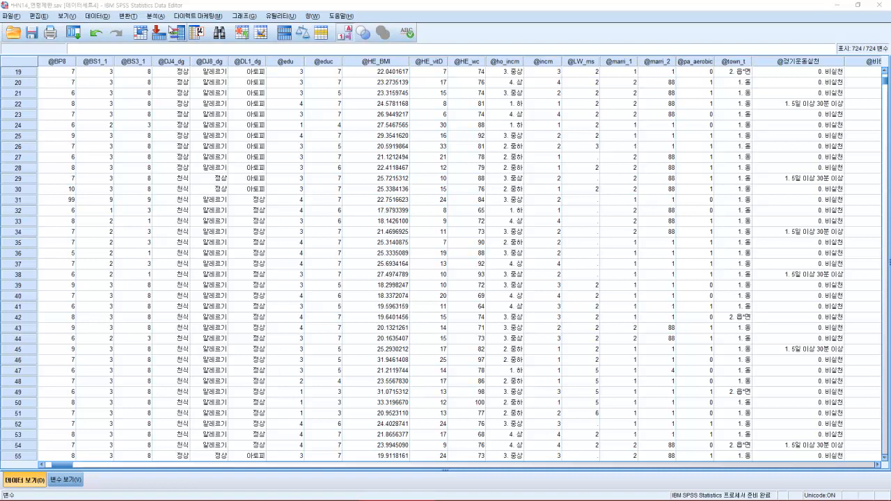
# Open the linear regression setup and reset all of its previous variable assignments.
pyautogui.click(155, 15)
pyautogui.moveTo(181, 124)
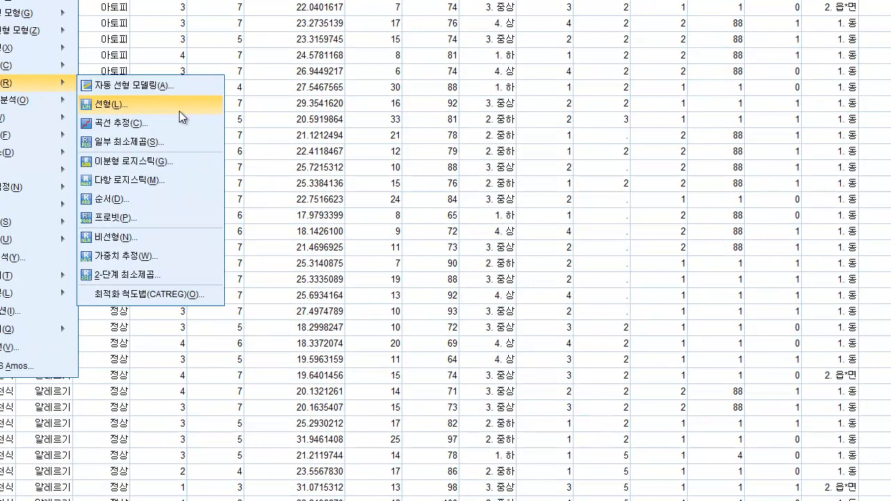
pyautogui.click(299, 139)
pyautogui.moveTo(369, 14); pyautogui.dragTo(141, 26)
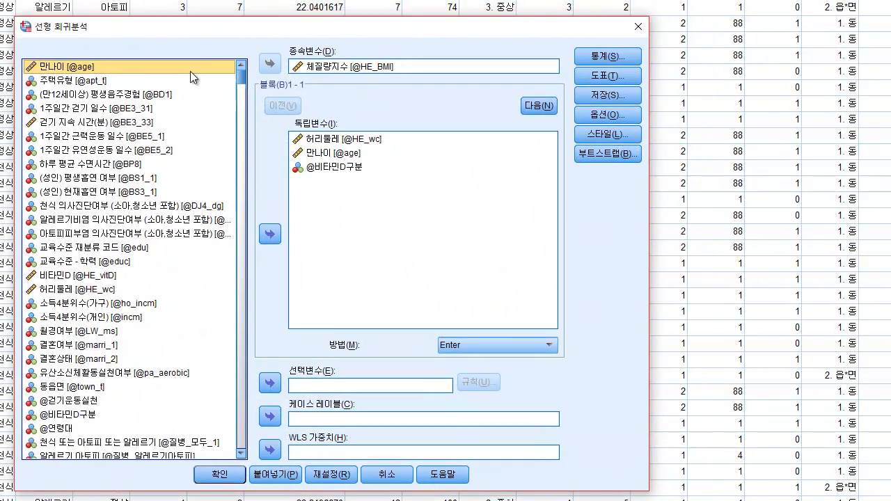
pyautogui.click(331, 474)
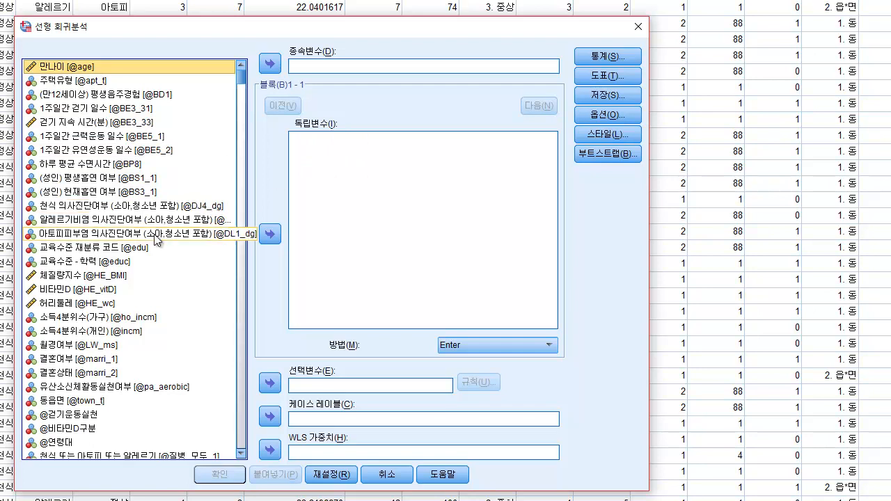
pyautogui.scroll(-1, 170, 201)
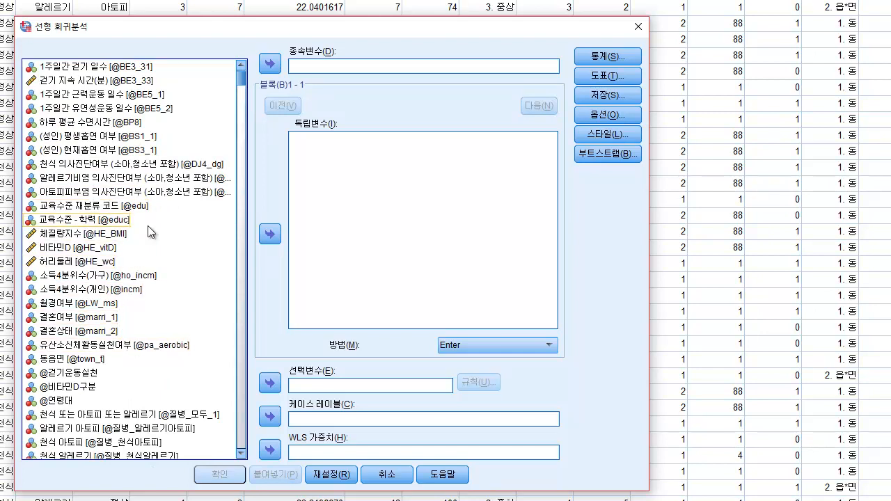
pyautogui.click(142, 233)
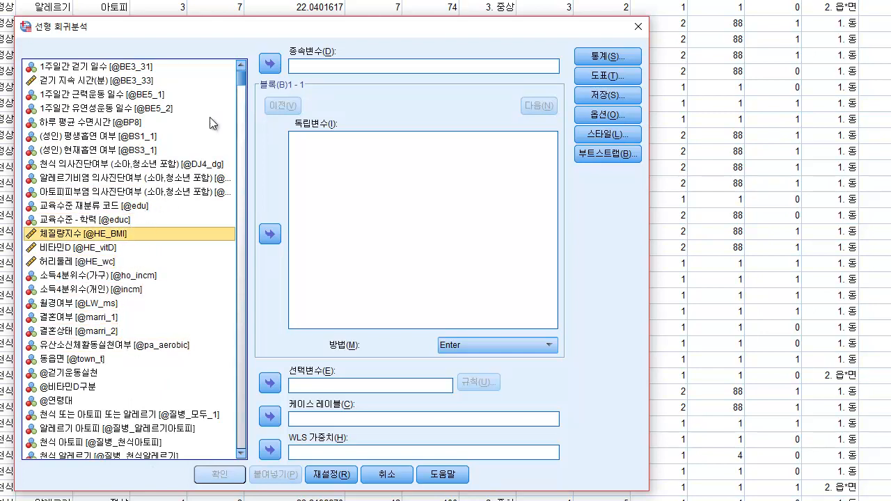
pyautogui.click(272, 65)
pyautogui.scroll(1, 177, 200)
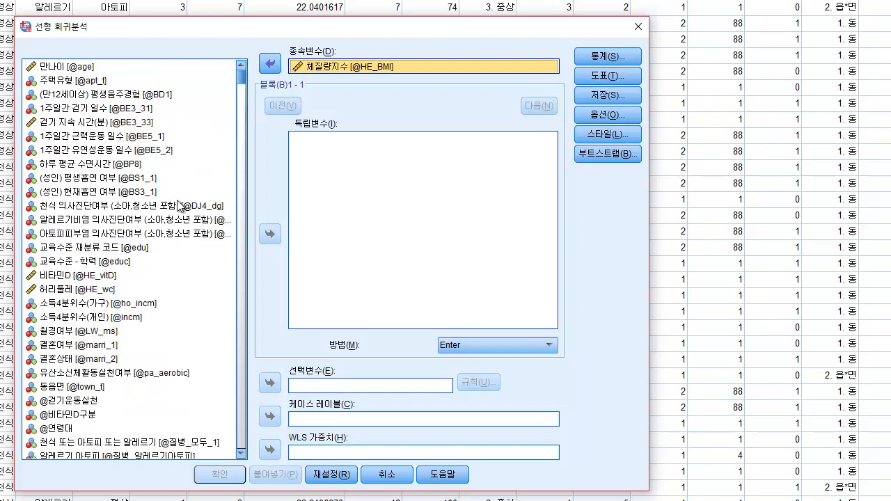
pyautogui.click(134, 68)
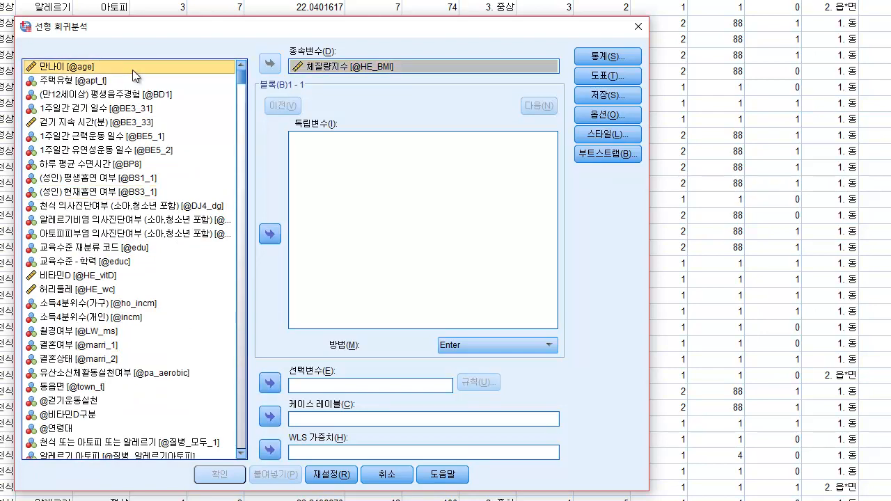
pyautogui.click(270, 234)
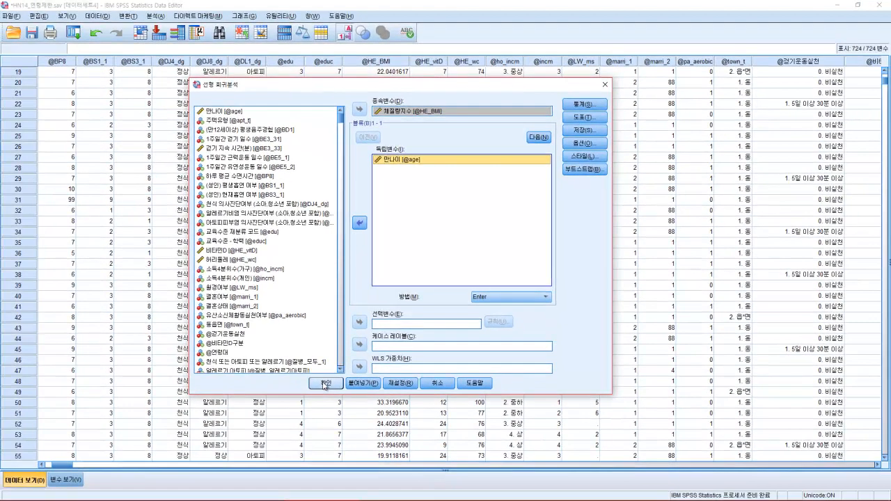
pyautogui.click(295, 410)
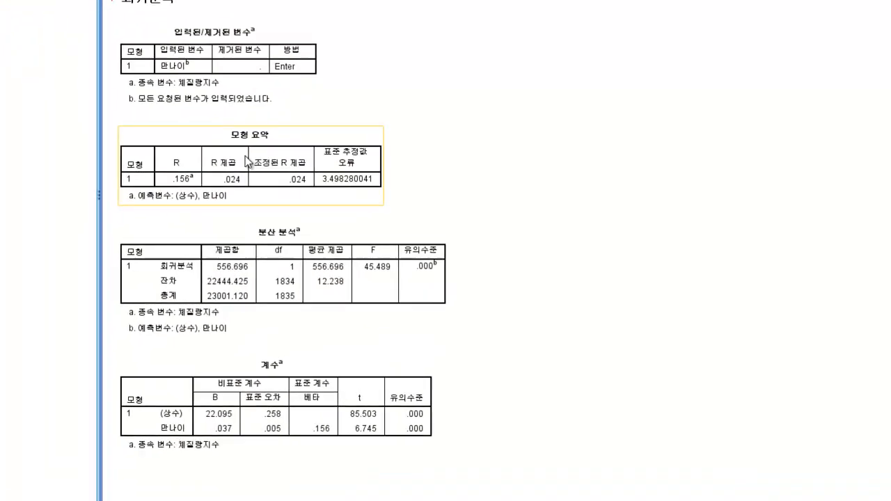
# Examine the model summary, ANOVA and coefficients tables of the regression with age as the only predictor.
pyautogui.click(248, 161)
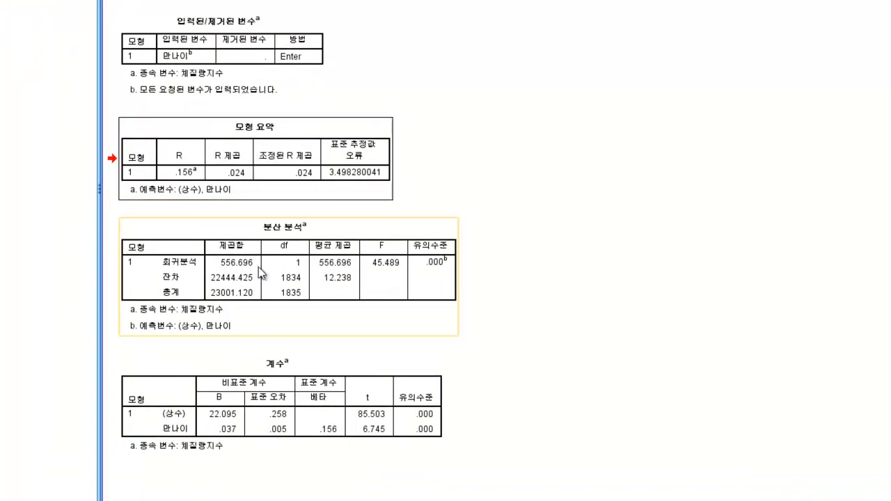
pyautogui.click(300, 267)
pyautogui.click(404, 398)
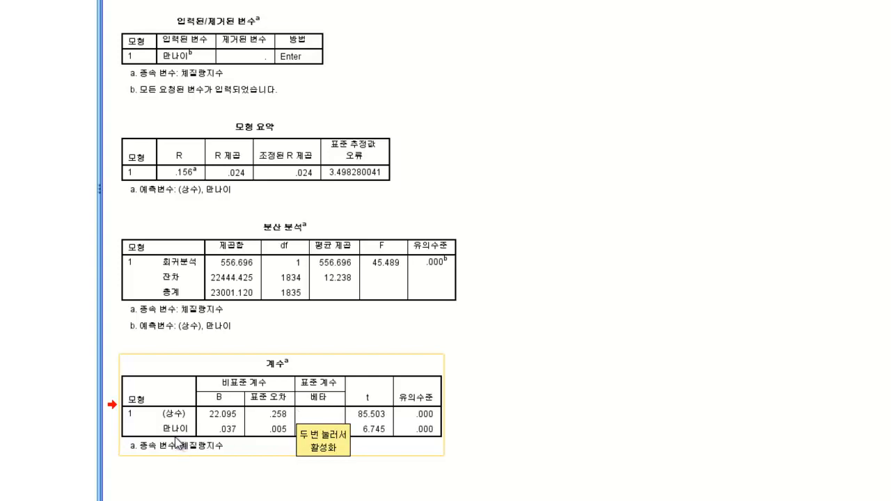
pyautogui.click(628, 410)
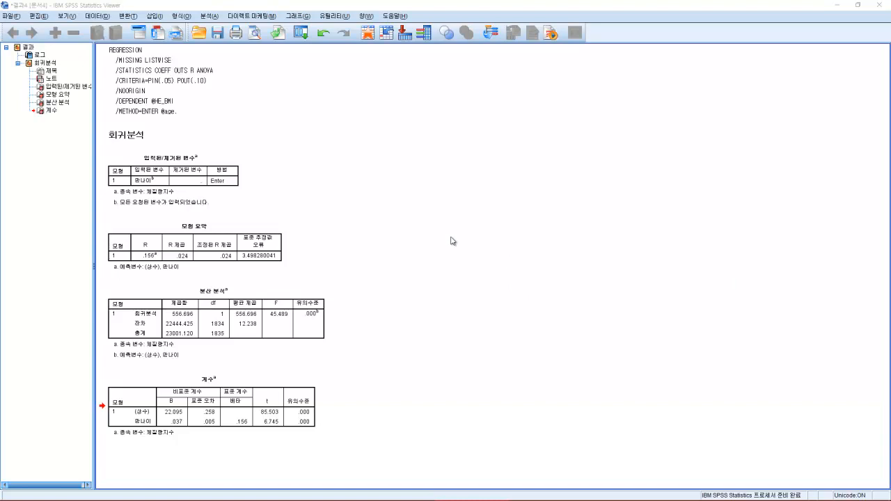
# Reopen the linear regression setup from the output and clear its variable assignments for a new model.
pyautogui.click(209, 15)
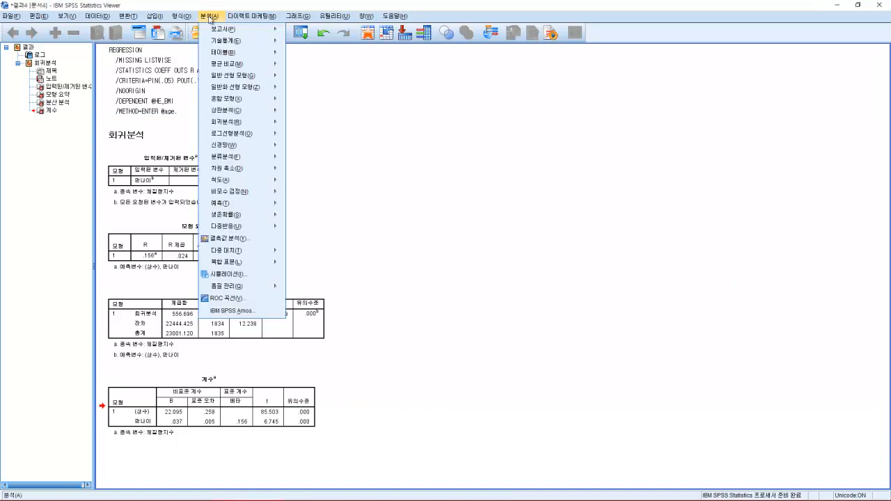
pyautogui.moveTo(238, 124)
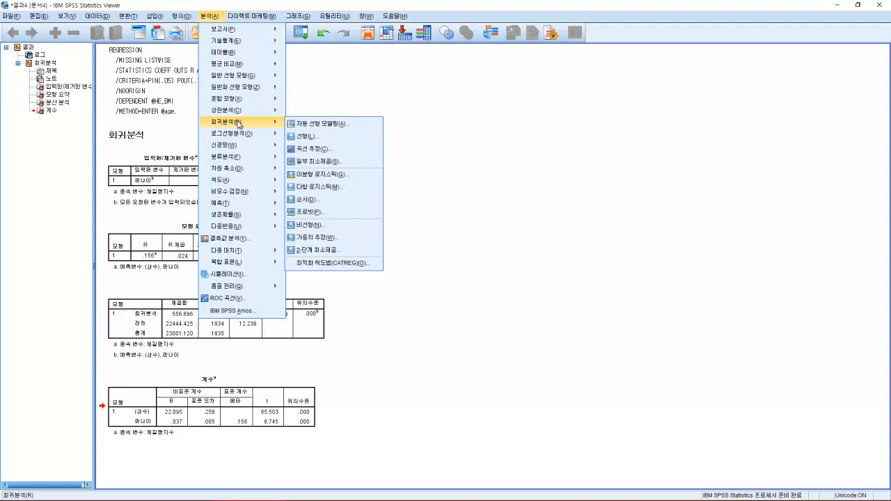
pyautogui.click(306, 135)
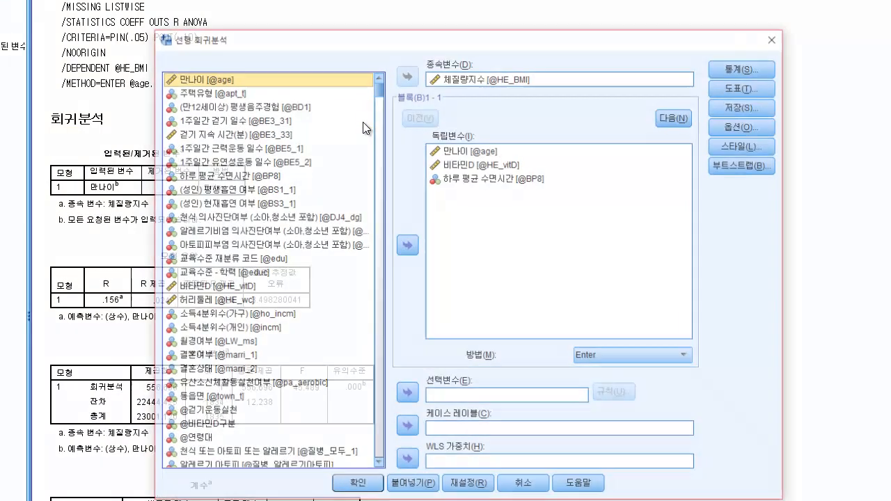
pyautogui.moveTo(455, 35); pyautogui.dragTo(428, 16)
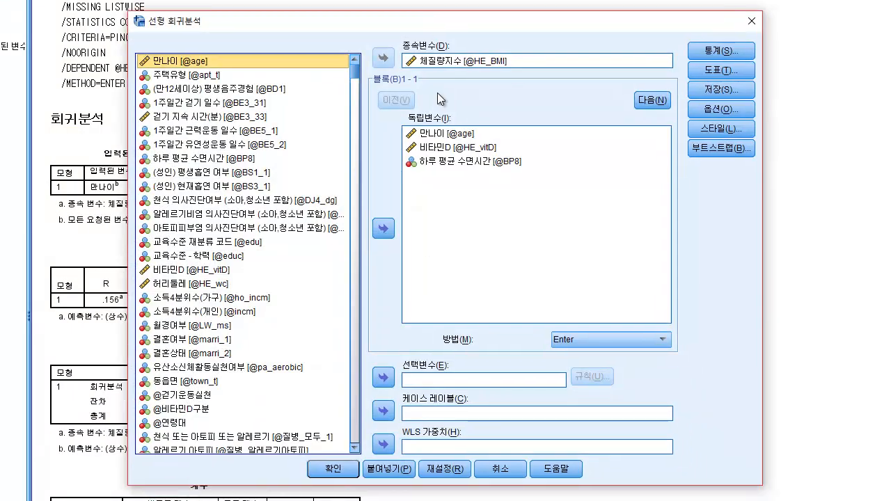
pyautogui.click(432, 474)
pyautogui.scroll(-4, 292, 270)
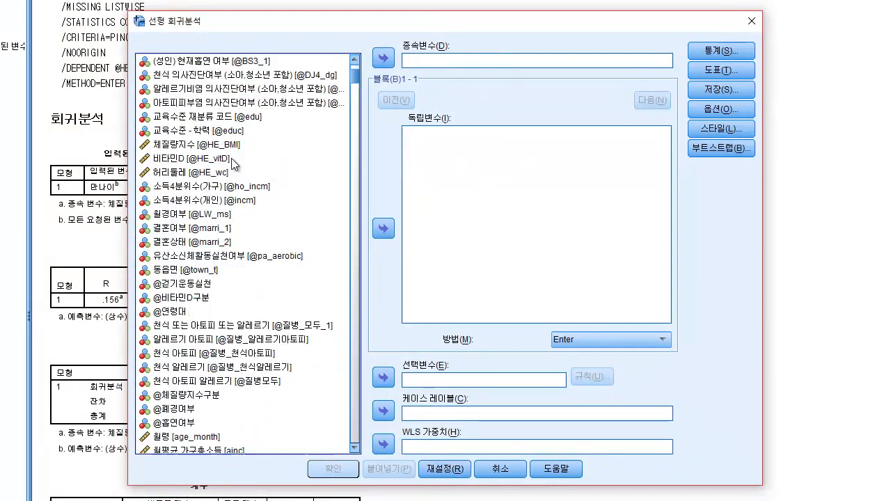
pyautogui.scroll(-1, 180, 264)
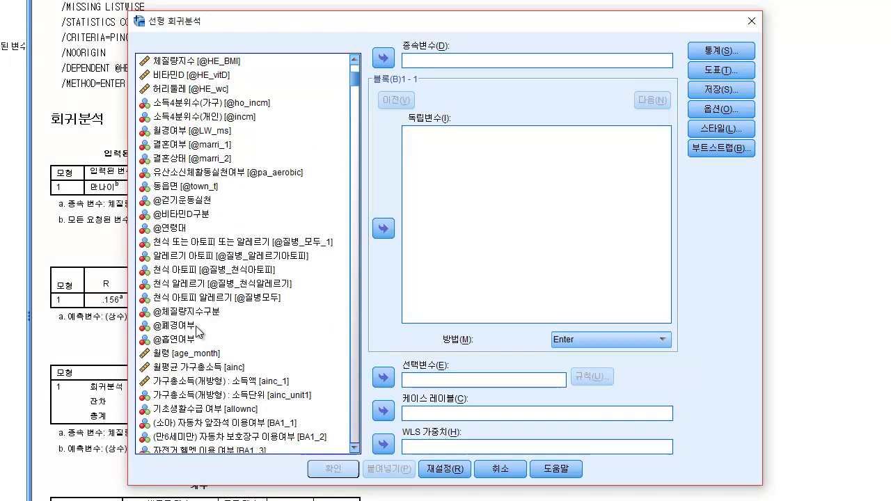
pyautogui.scroll(3, 199, 331)
pyautogui.click(223, 188)
pyautogui.click(382, 61)
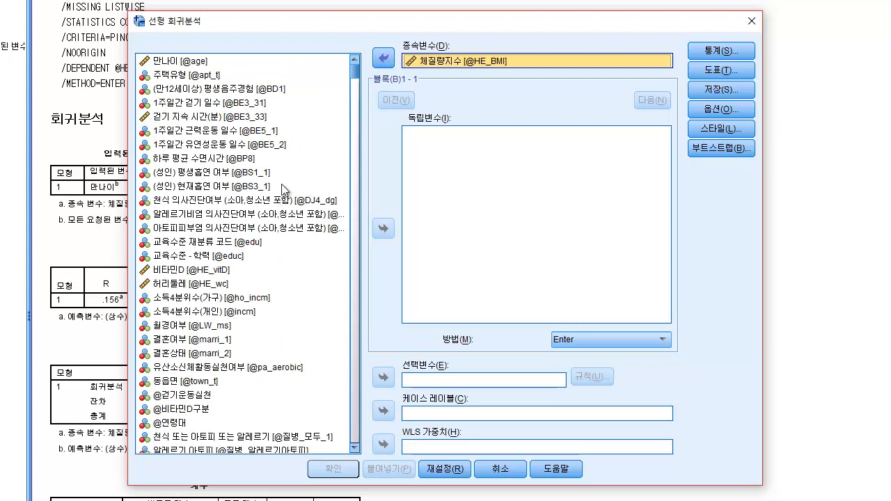
pyautogui.click(189, 61)
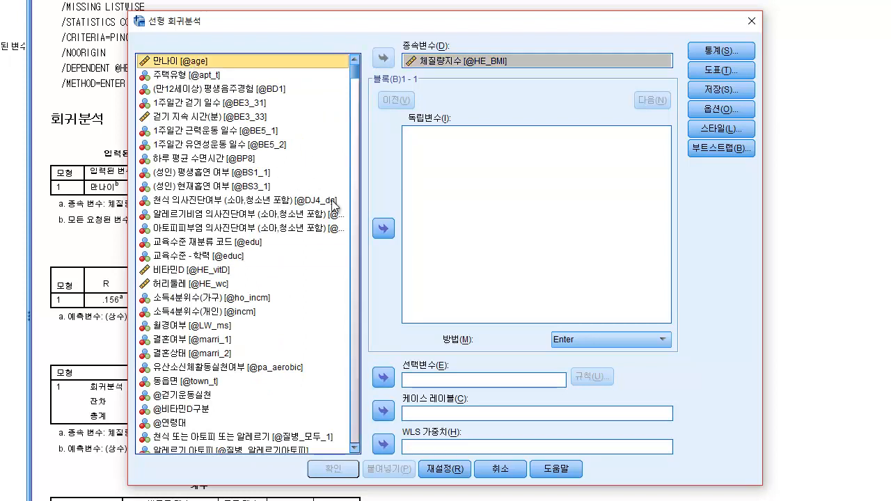
pyautogui.click(382, 228)
pyautogui.click(185, 159)
pyautogui.click(383, 228)
pyautogui.scroll(-1, 209, 178)
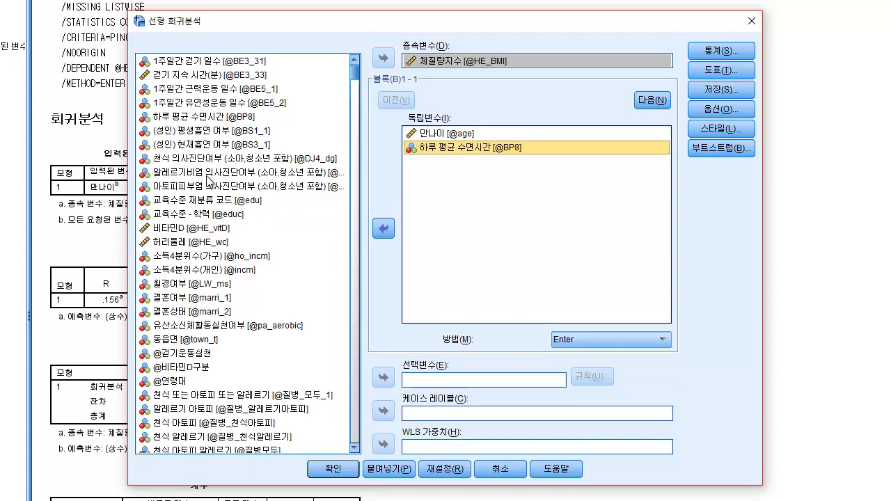
pyautogui.click(202, 230)
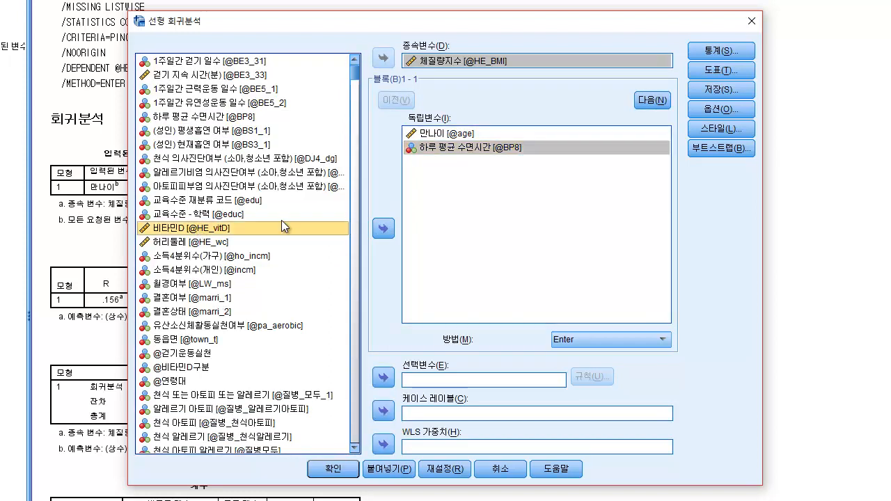
pyautogui.click(382, 228)
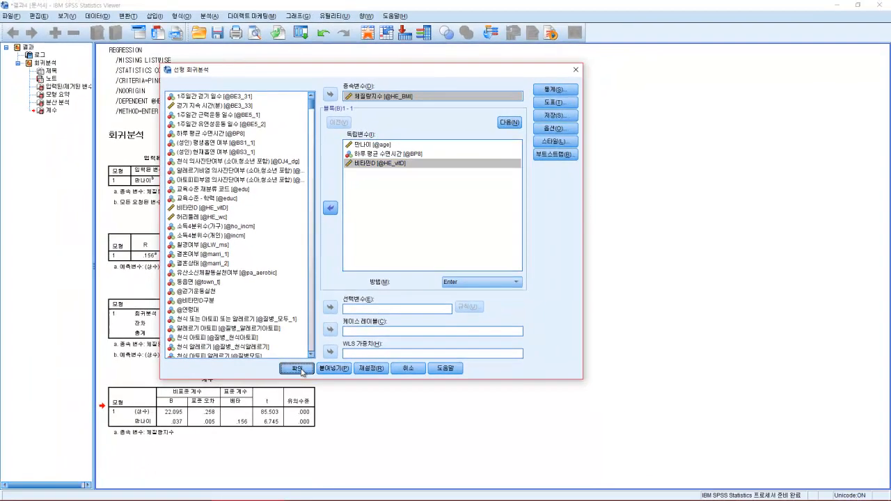
pyautogui.click(297, 368)
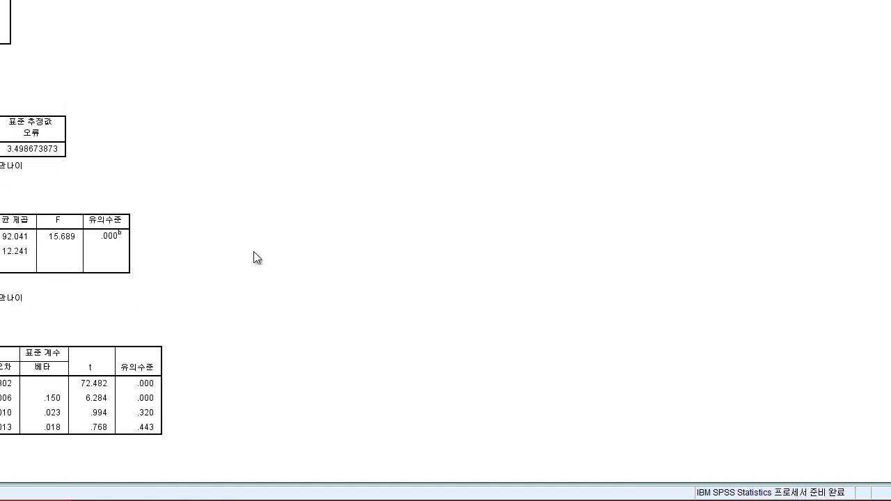
# Compare the coefficients tables of the age-only regression and the three-predictor regression.
pyautogui.click(138, 387)
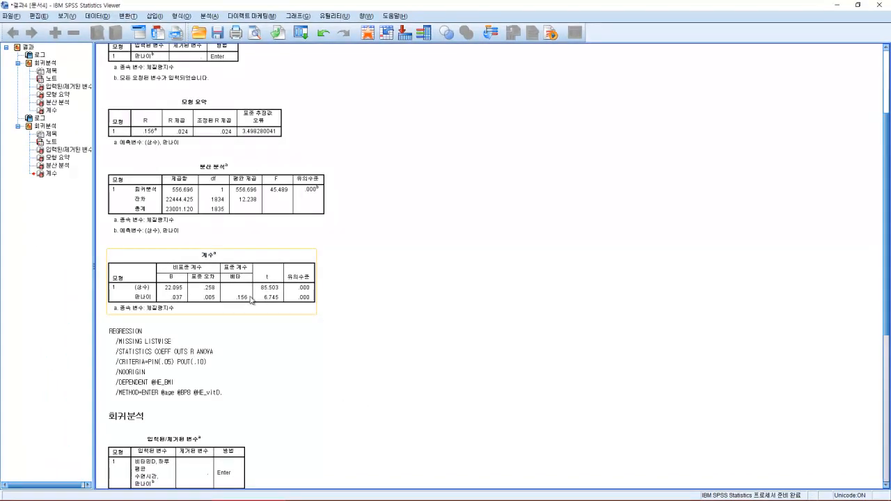
pyautogui.click(251, 299)
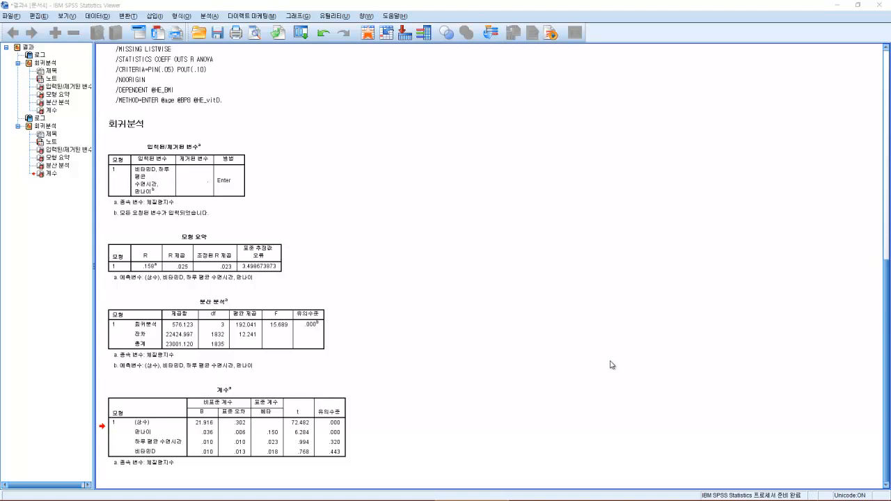
pyautogui.click(217, 430)
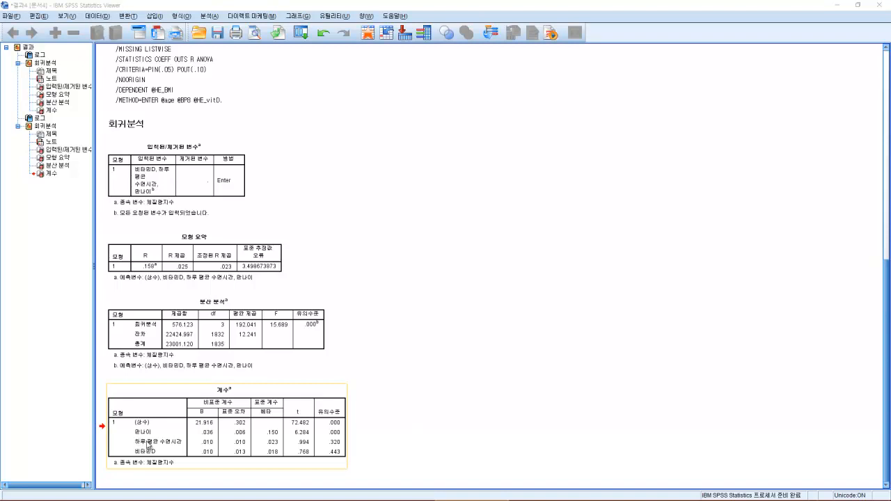
pyautogui.click(369, 442)
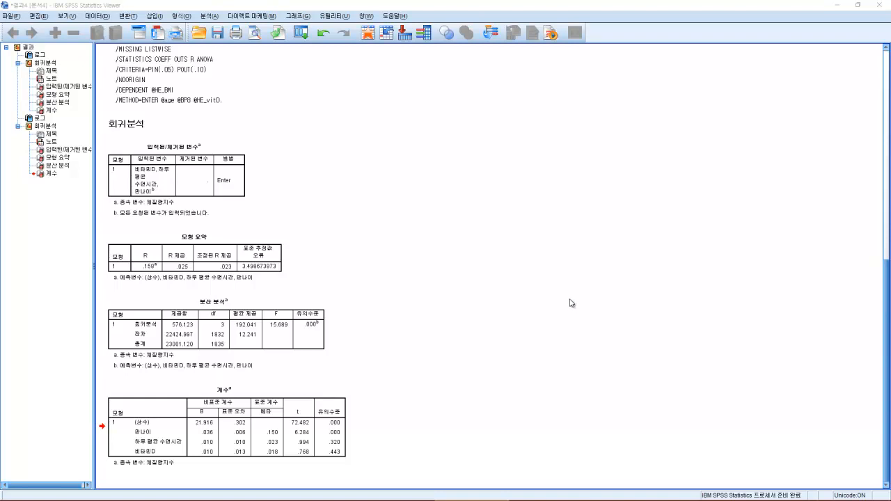
pyautogui.click(301, 32)
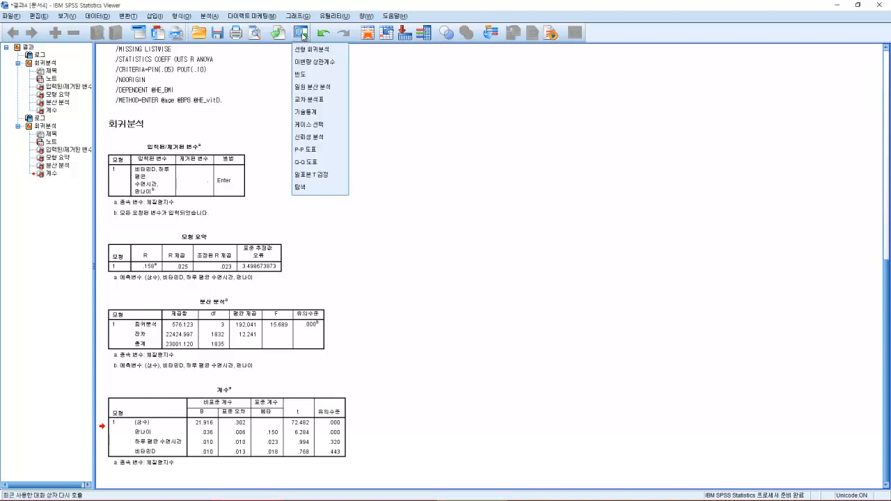
pyautogui.click(310, 53)
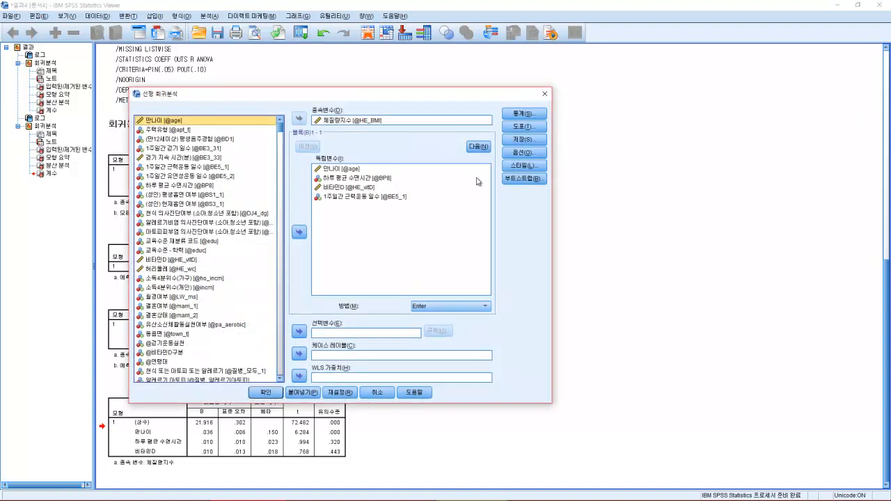
pyautogui.click(515, 115)
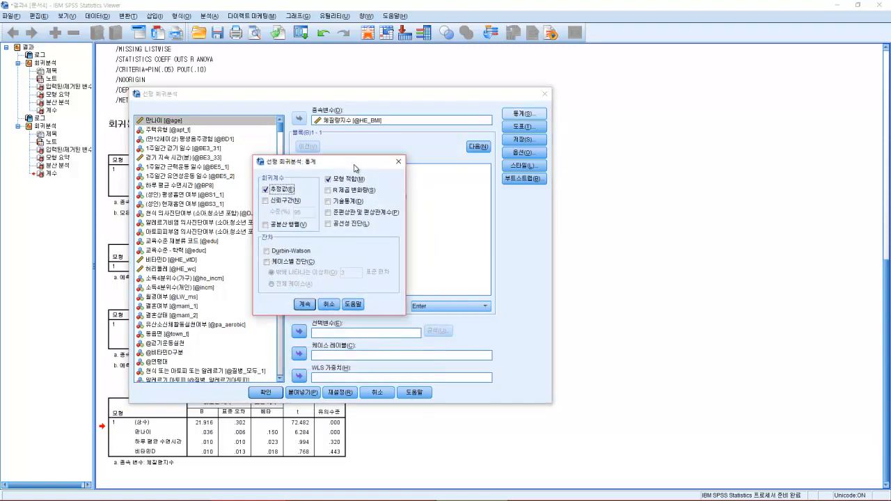
pyautogui.click(333, 230)
pyautogui.click(305, 305)
pyautogui.click(265, 391)
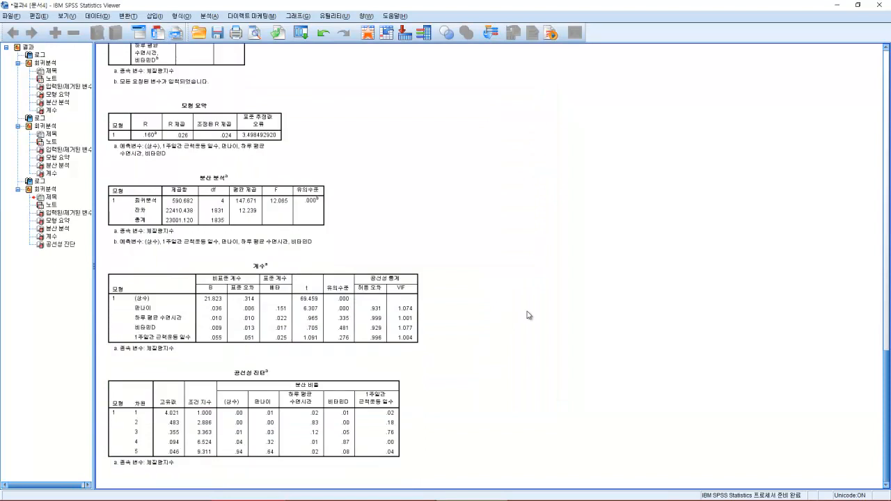
# Review the coefficients and model summary tables of the four-predictor regression.
pyautogui.click(365, 282)
pyautogui.click(183, 348)
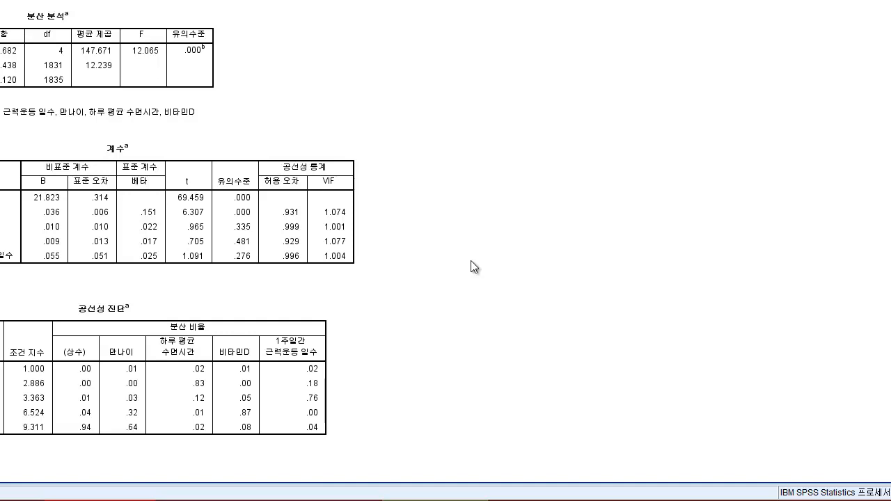
pyautogui.scroll(2, 490, 321)
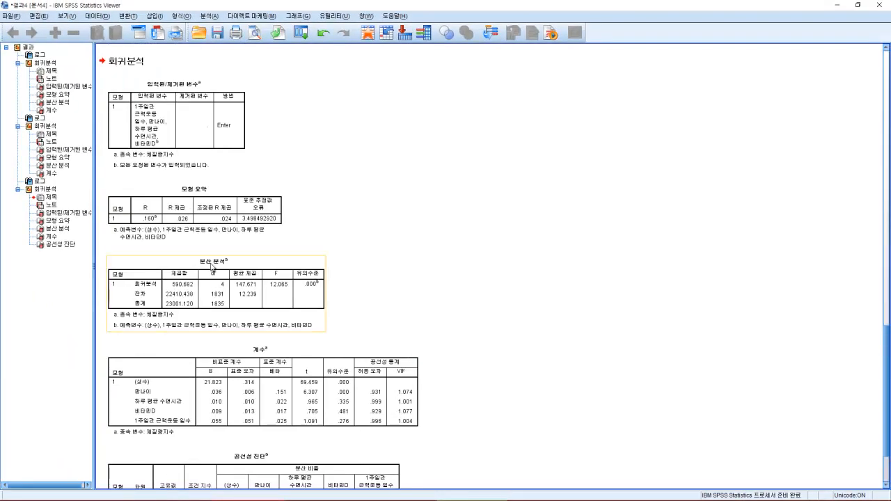
pyautogui.click(165, 81)
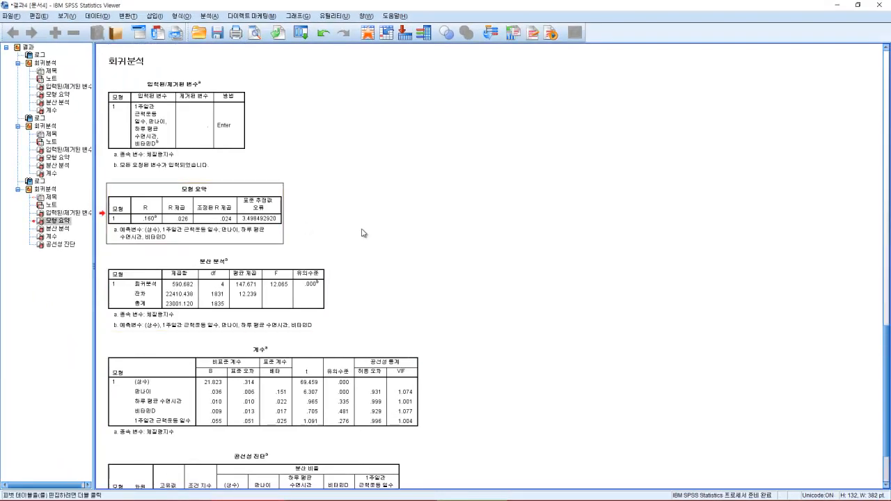
pyautogui.click(362, 233)
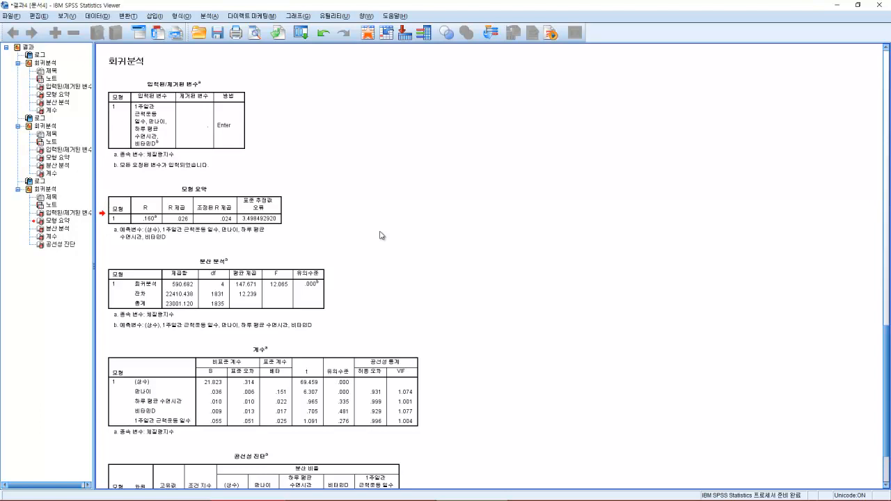
# Examine the tolerance and VIF columns for each predictor in the four-predictor coefficients table.
pyautogui.scroll(-1, 449, 230)
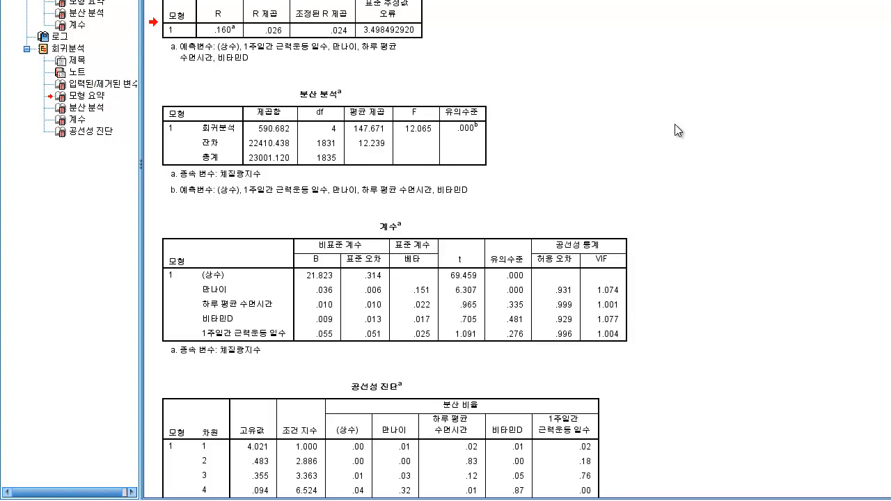
pyautogui.scroll(-3, 675, 126)
pyautogui.click(591, 222)
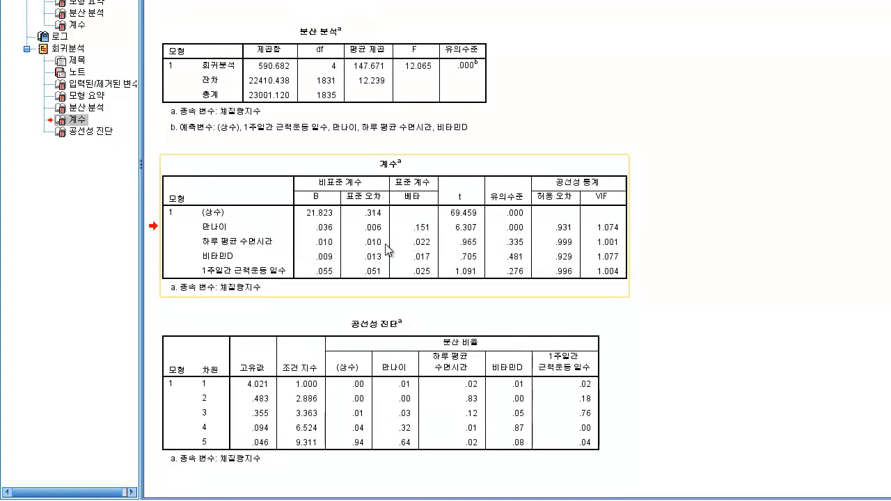
pyautogui.click(771, 233)
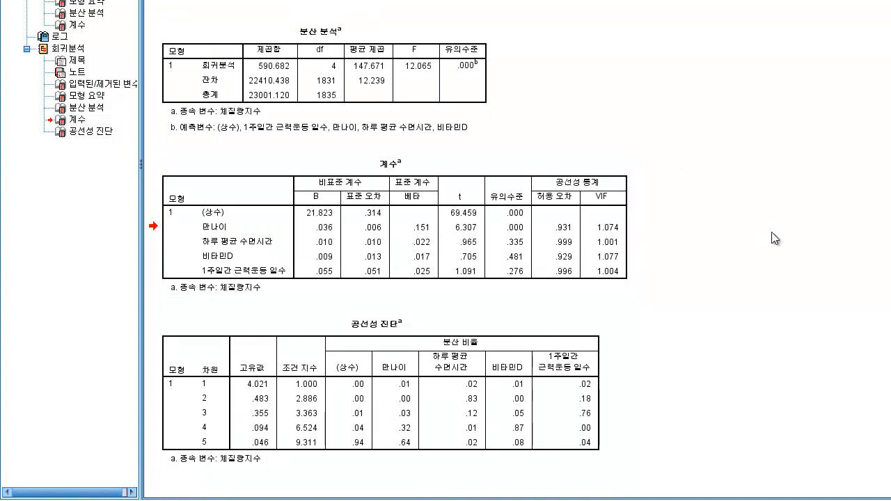
pyautogui.click(604, 206)
pyautogui.click(743, 215)
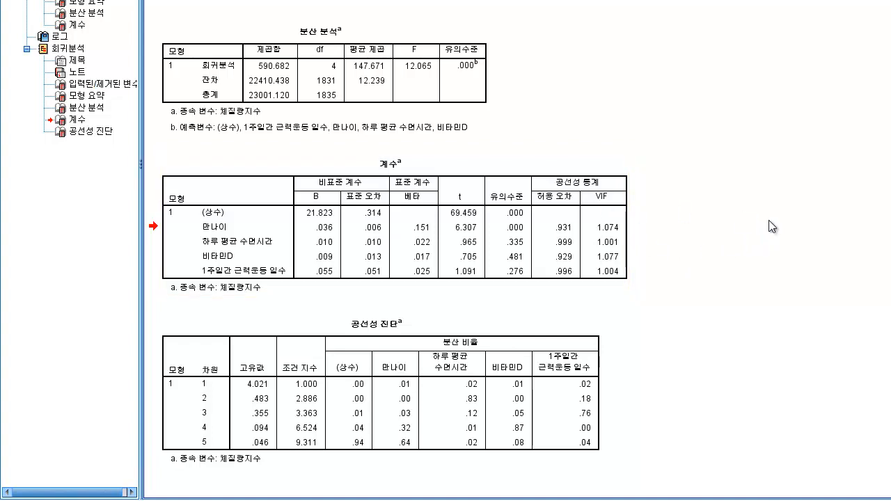